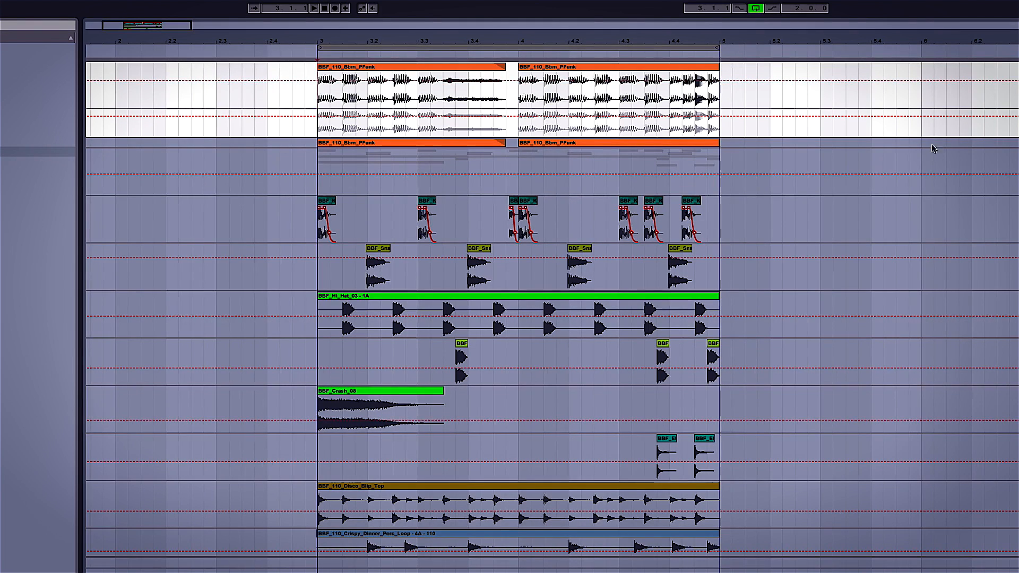
scroll(463, 239, "down", 5)
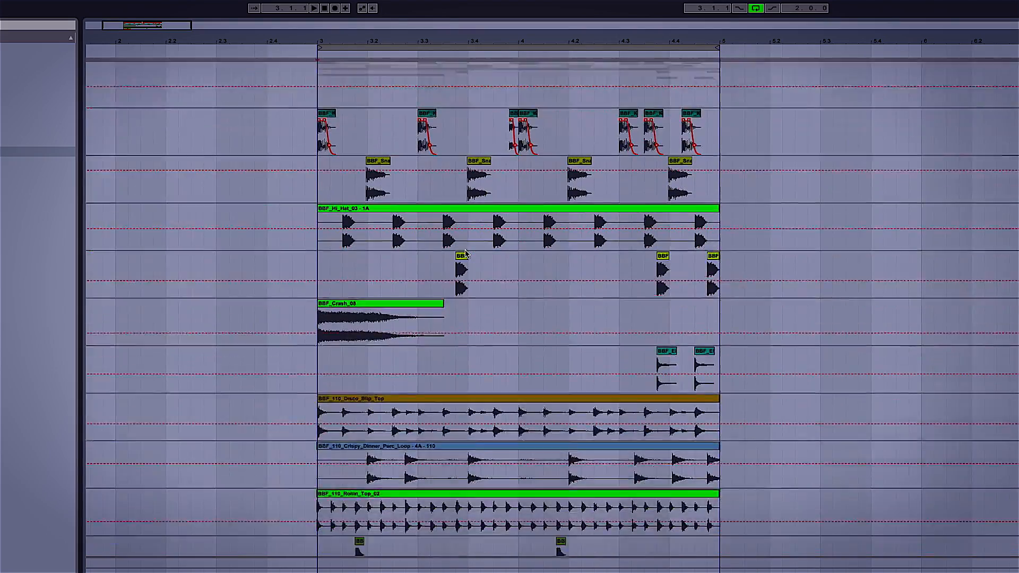
scroll(464, 253, "up", 5)
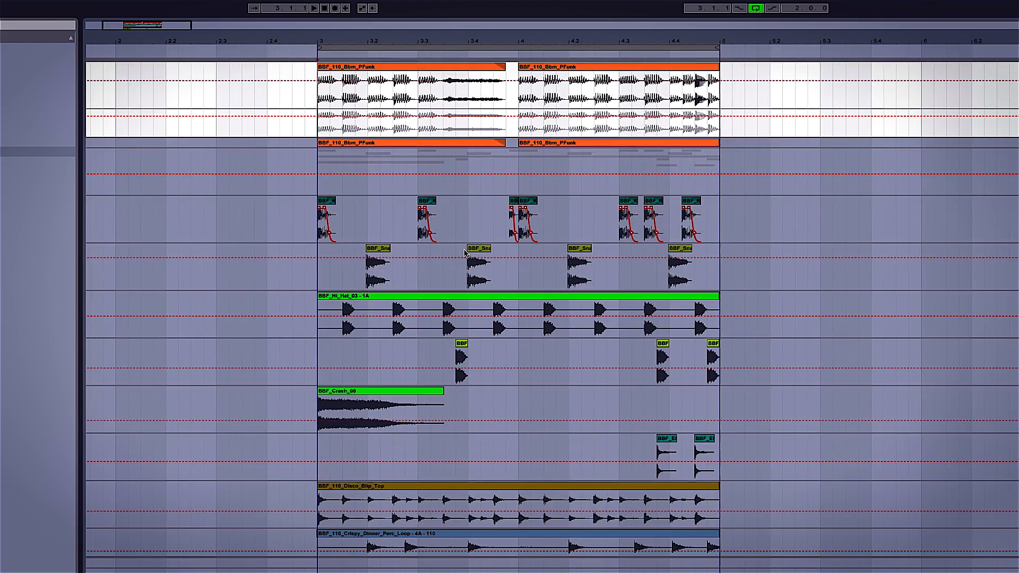
scroll(464, 253, "down", 5)
scroll(464, 253, "up", 5)
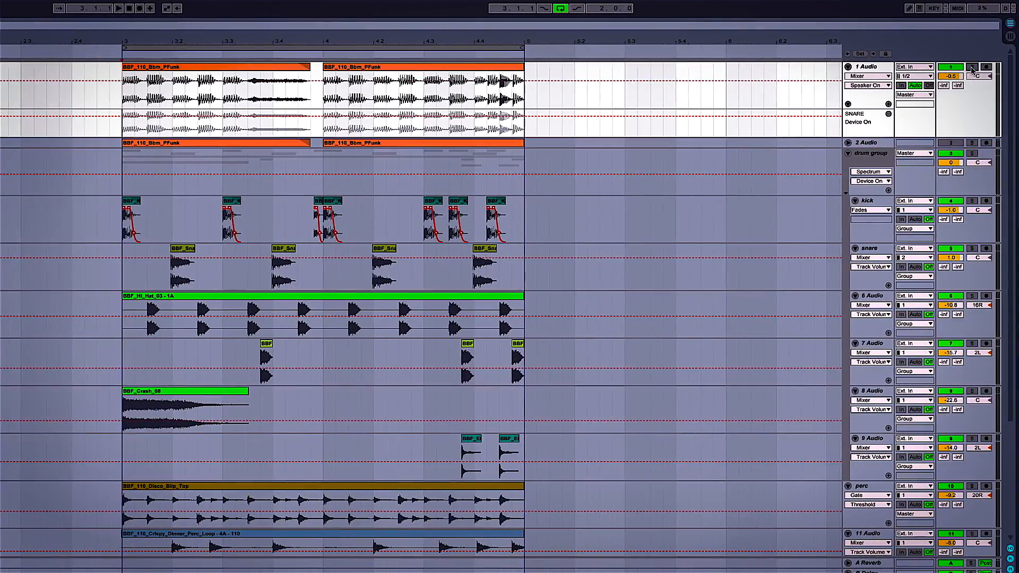
Step: Audition the 1 Audio bass track in solo, stop playback, and deactivate the track
left_click(971, 67)
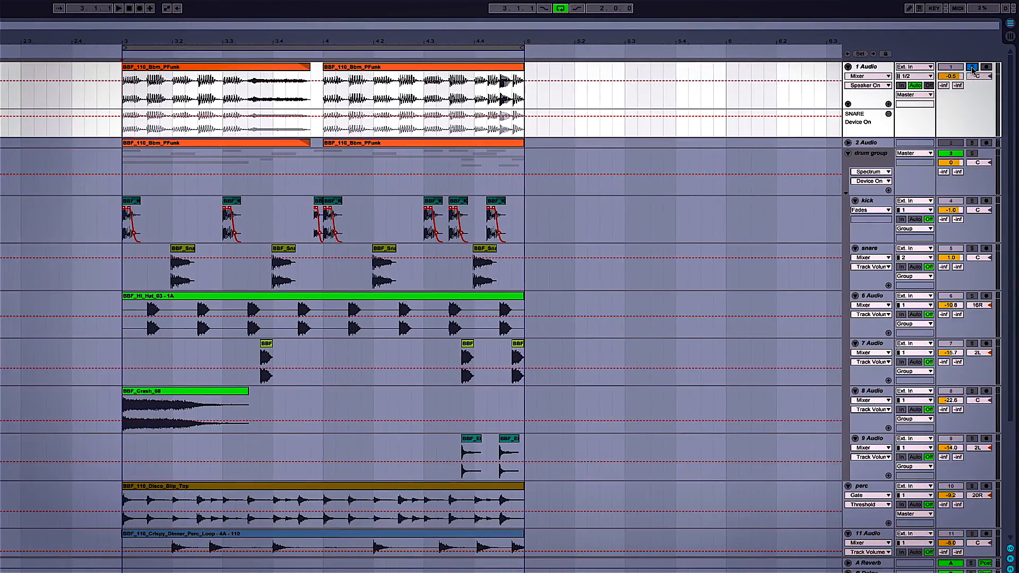
key("space")
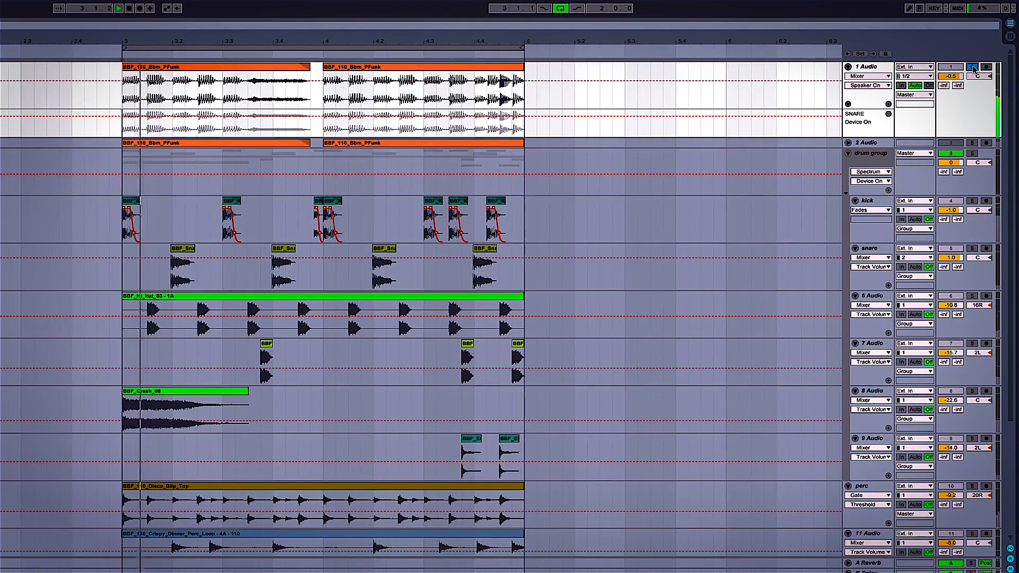
key("space")
left_click(972, 67)
left_click(950, 68)
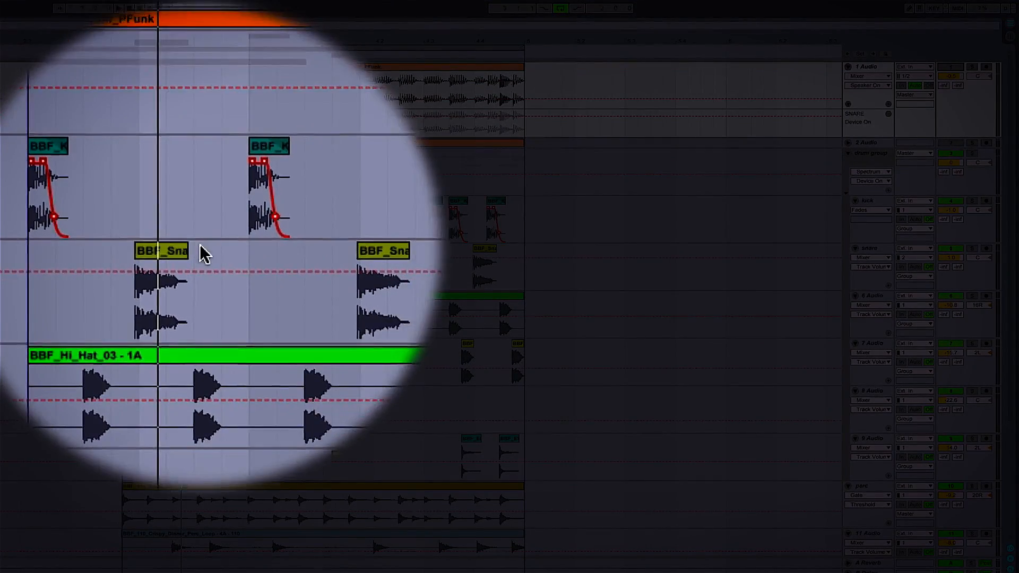
Step: Look through the drum and percussion tracks and the KICK and SNARE racks during loop playback, and stop it
scroll(201, 245, "down", 5)
scroll(200, 253, "up", 4)
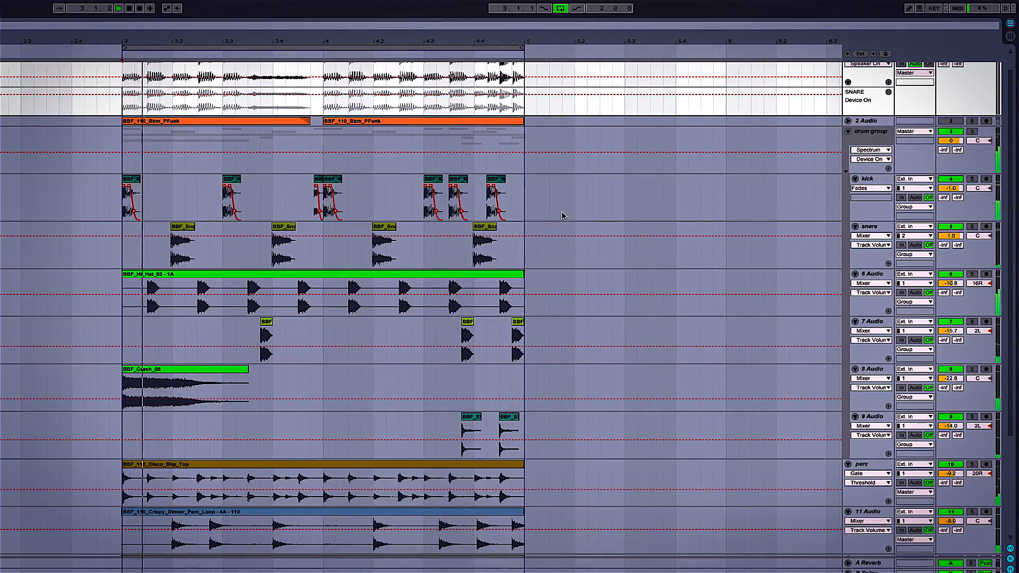
scroll(425, 318, "down", 5)
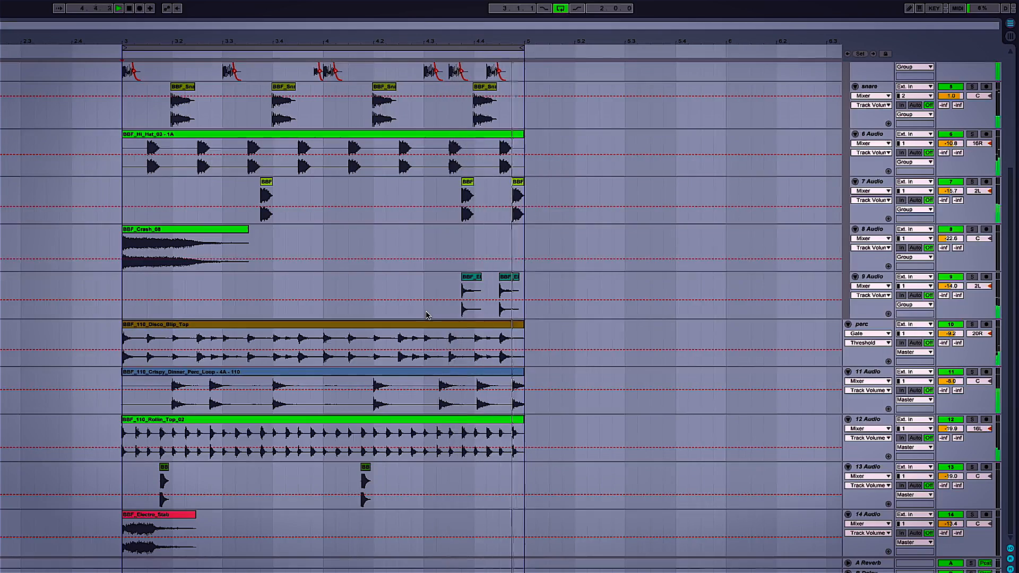
scroll(416, 298, "up", 6)
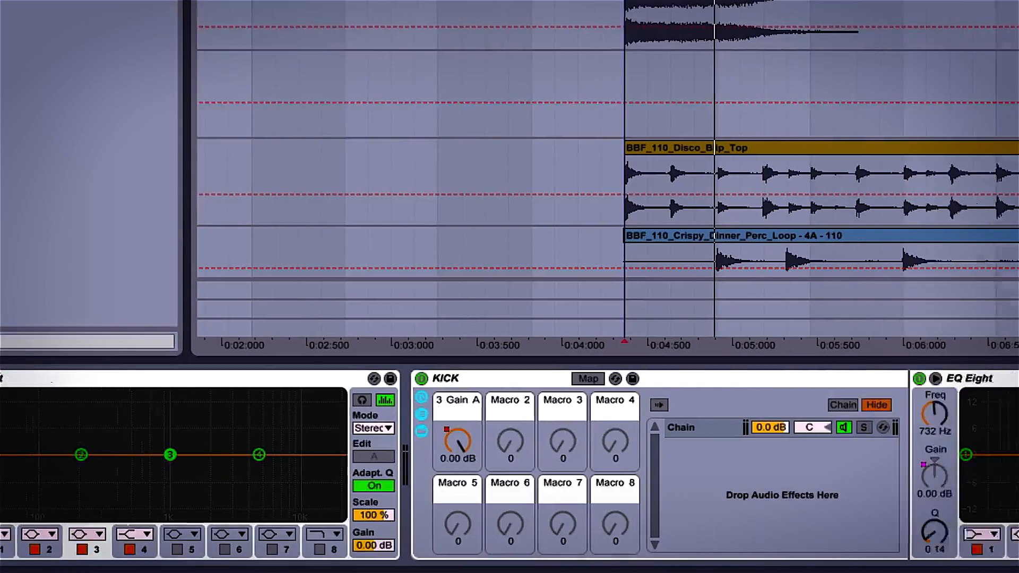
key("s")
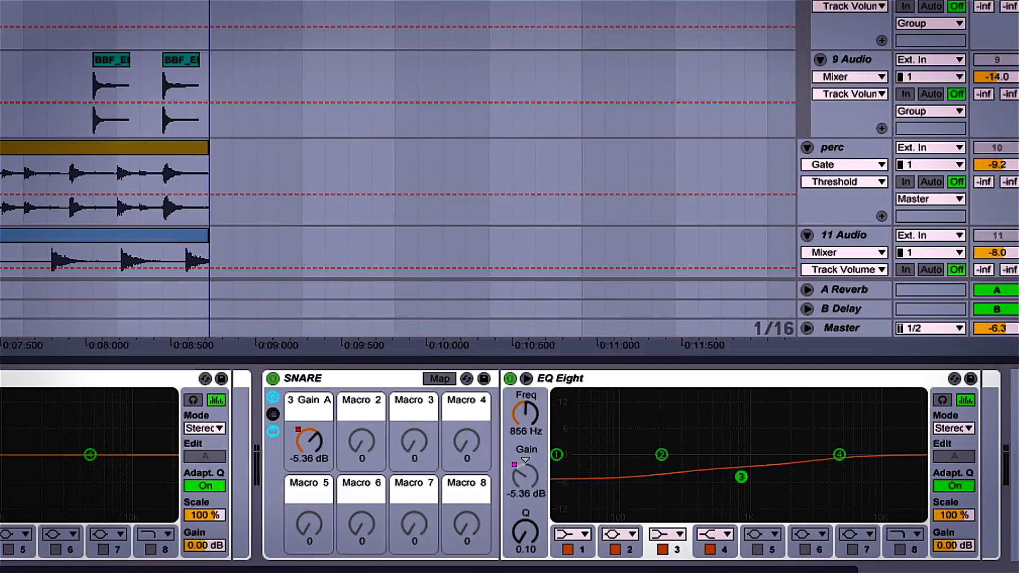
key("space")
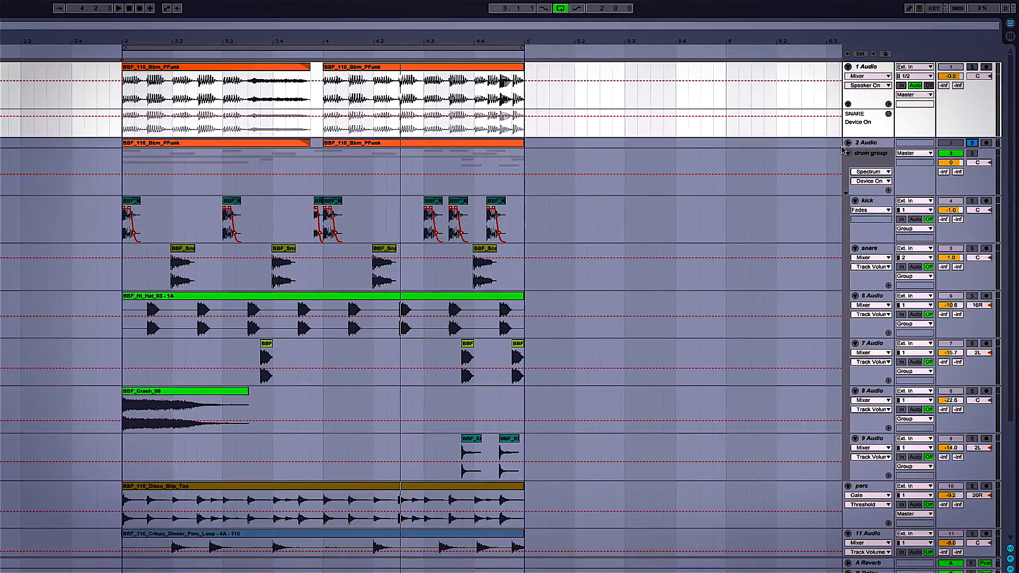
Step: Put an EQ Eight inside the Audio Effect Rack on 2 Audio and make its band 3 a low shelf
left_click(848, 143)
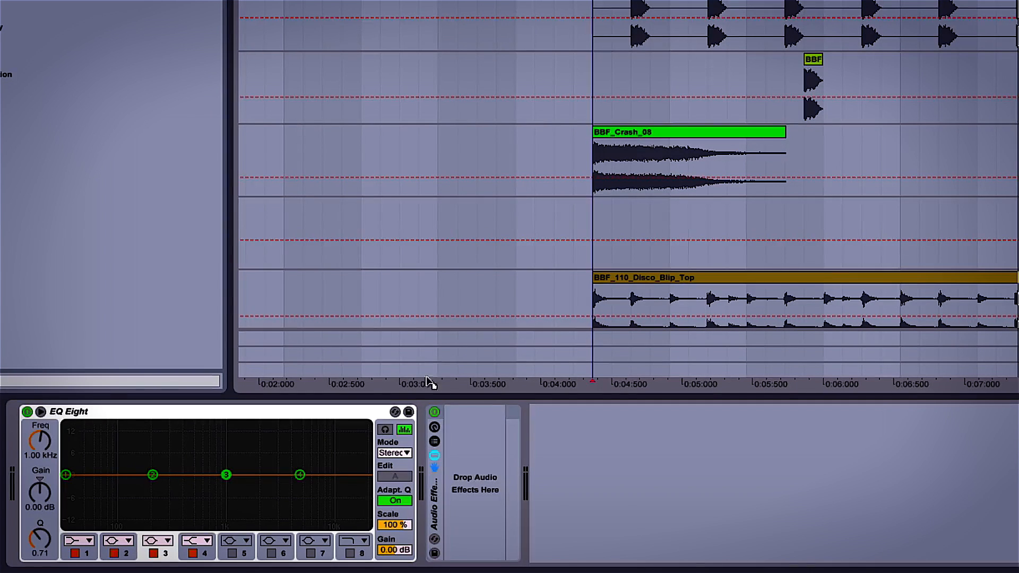
left_click_drag(430, 381, 473, 479)
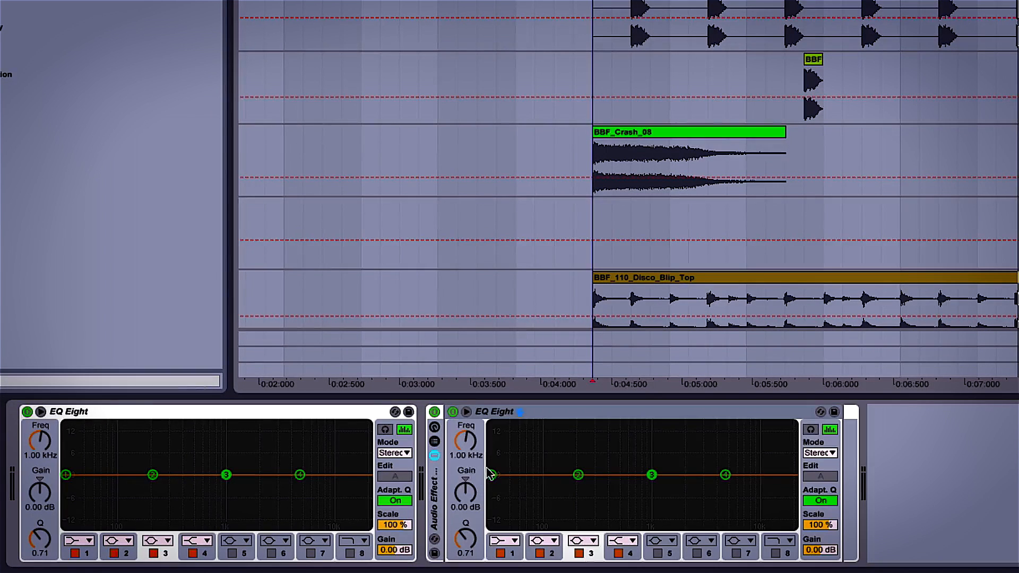
left_click(588, 541)
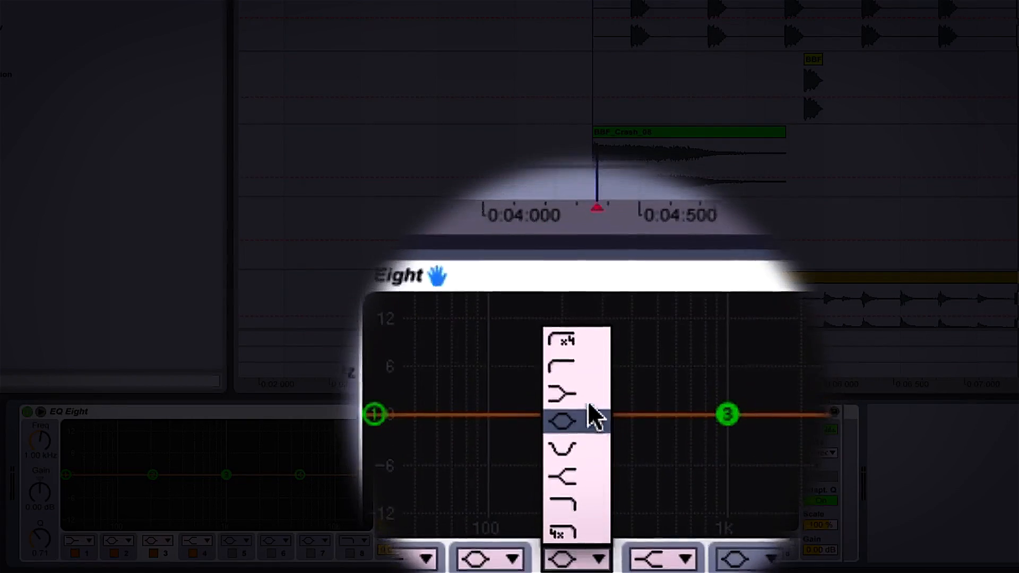
left_click(590, 405)
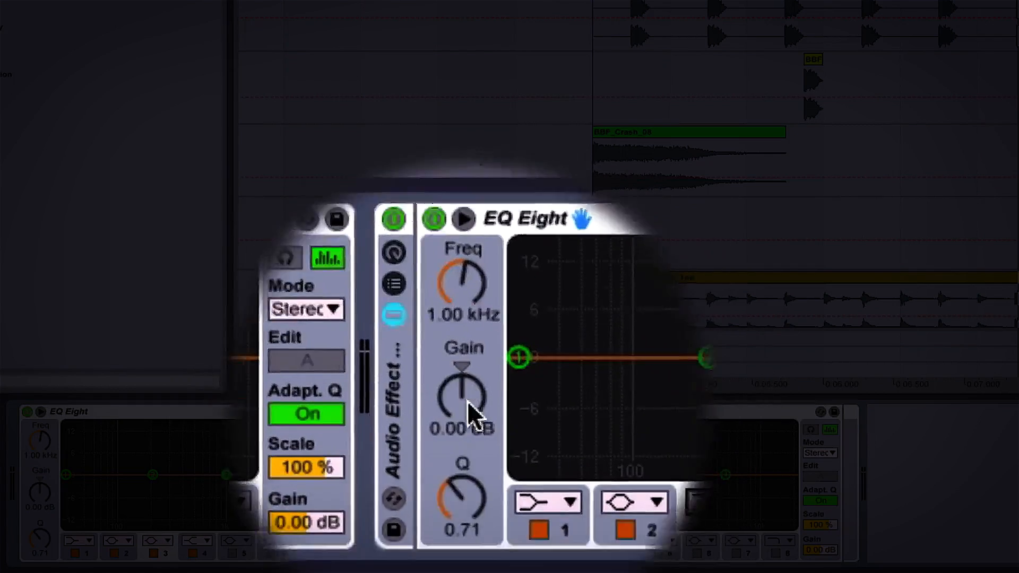
Step: Set band 3 of the rack's EQ Eight to Q 0.10, frequency 507 Hz and gain 0.24 dB
left_click_drag(462, 498, 462, 547)
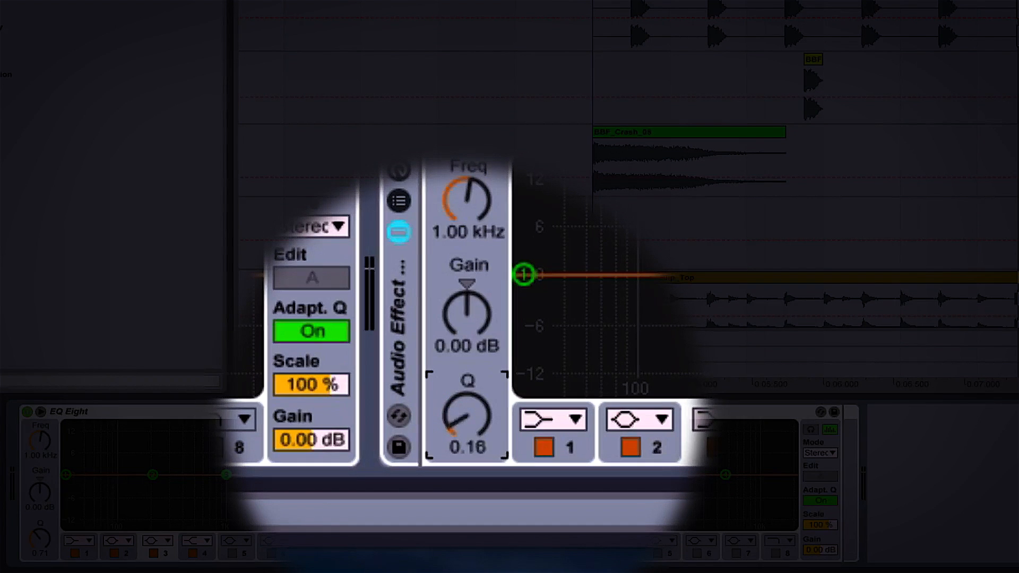
left_click_drag(467, 419, 467, 424)
left_click_drag(467, 231, 467, 255)
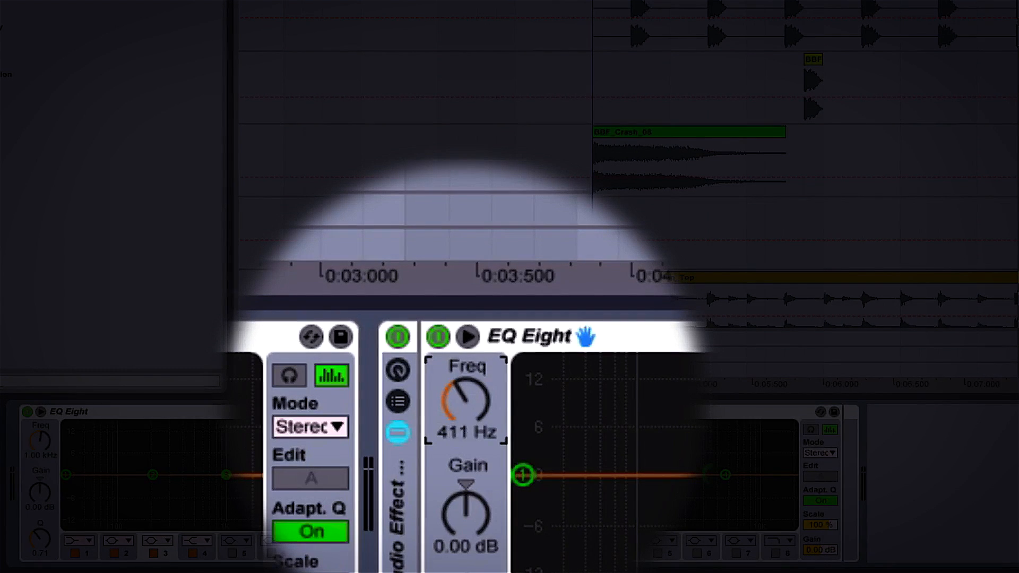
left_click_drag(465, 401, 466, 404)
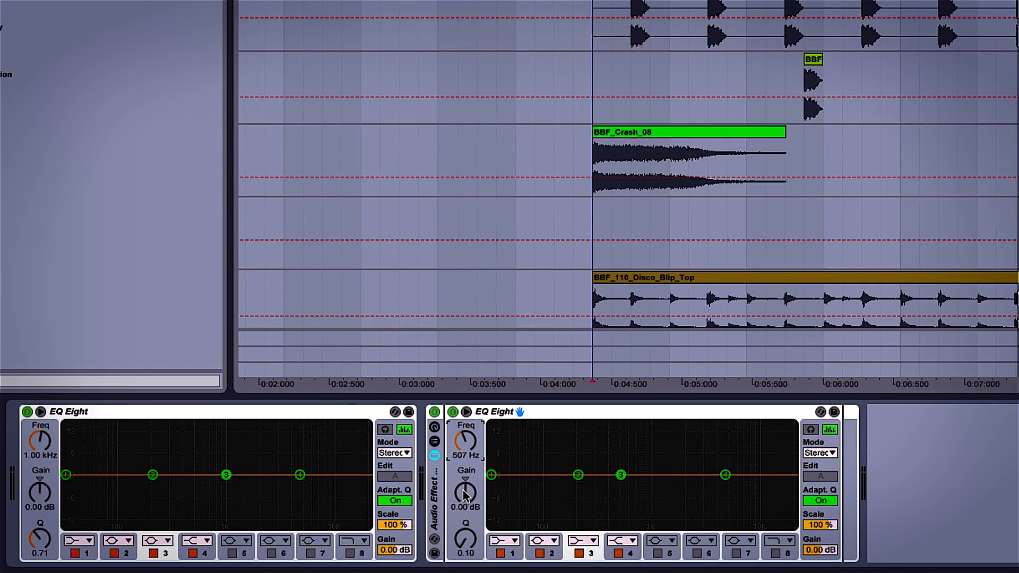
mouse_move(464, 495)
left_mouse_down()
mouse_move(464, 507)
mouse_move(464, 491)
mouse_move(449, 486)
left_mouse_up()
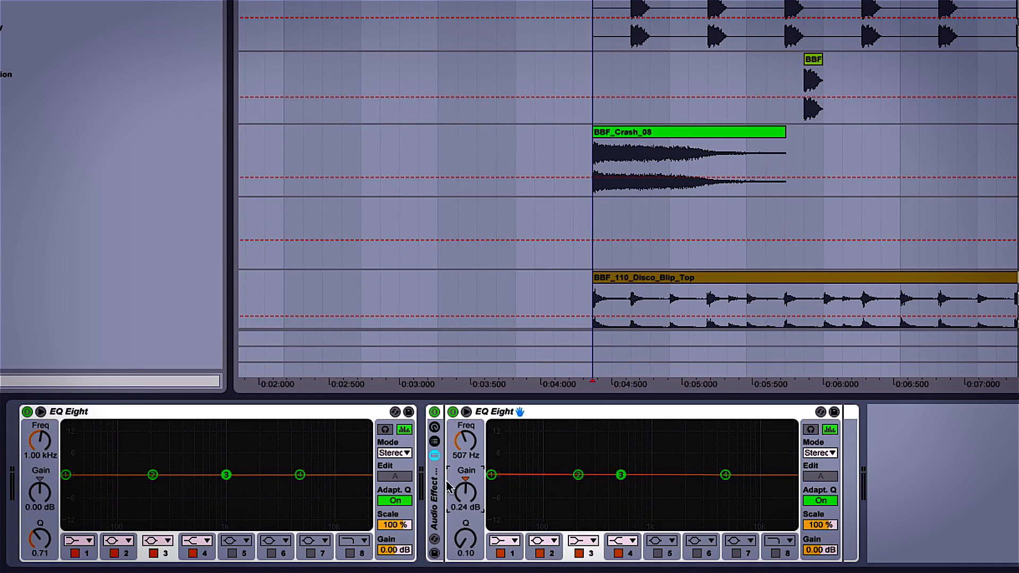
Step: Map the EQ Eight's band 3 gain to Macro 1 of the Audio Effect Rack
left_click(434, 427)
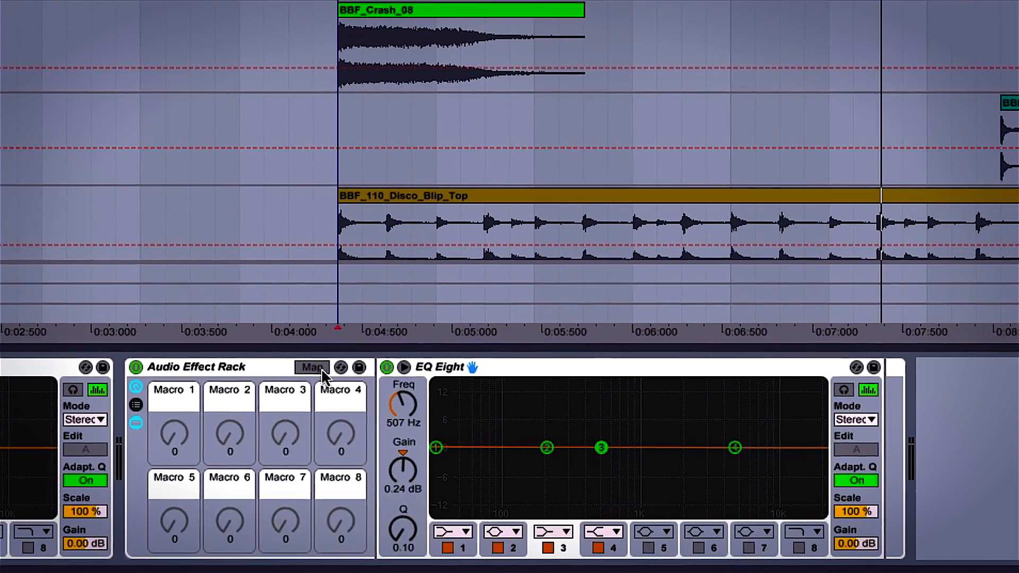
left_click(488, 397)
left_click(406, 479)
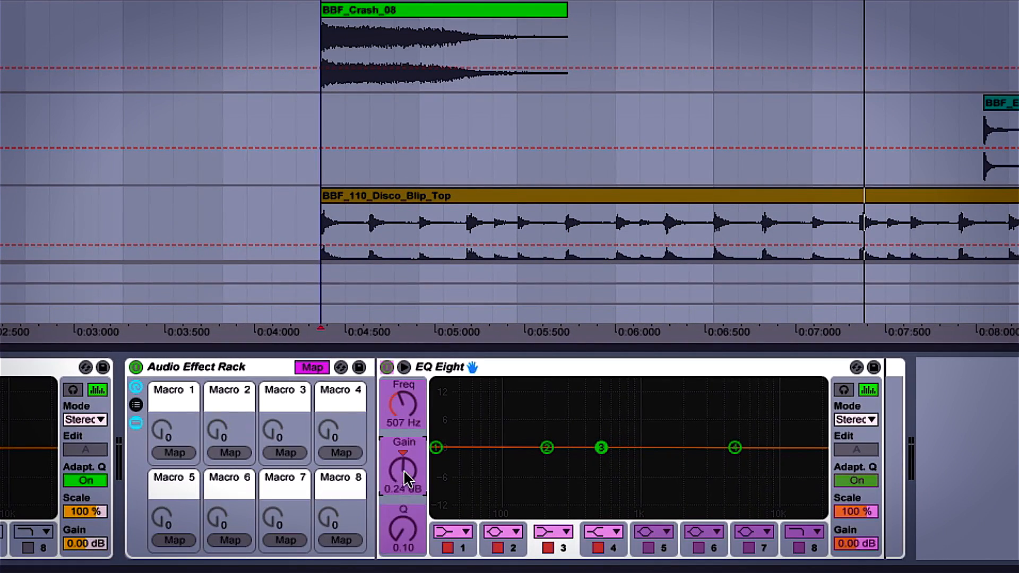
left_click(172, 453)
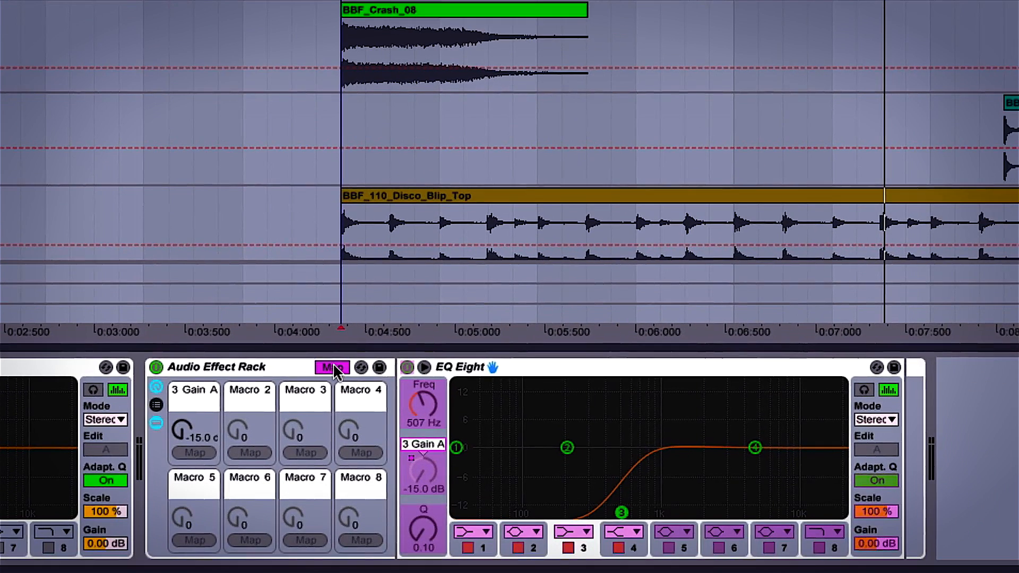
left_click(334, 367)
Step: Raise the rack's 3 Gain A macro to 0 dB and give it its own automation lane under 2 Audio
left_click_drag(203, 432, 223, 423)
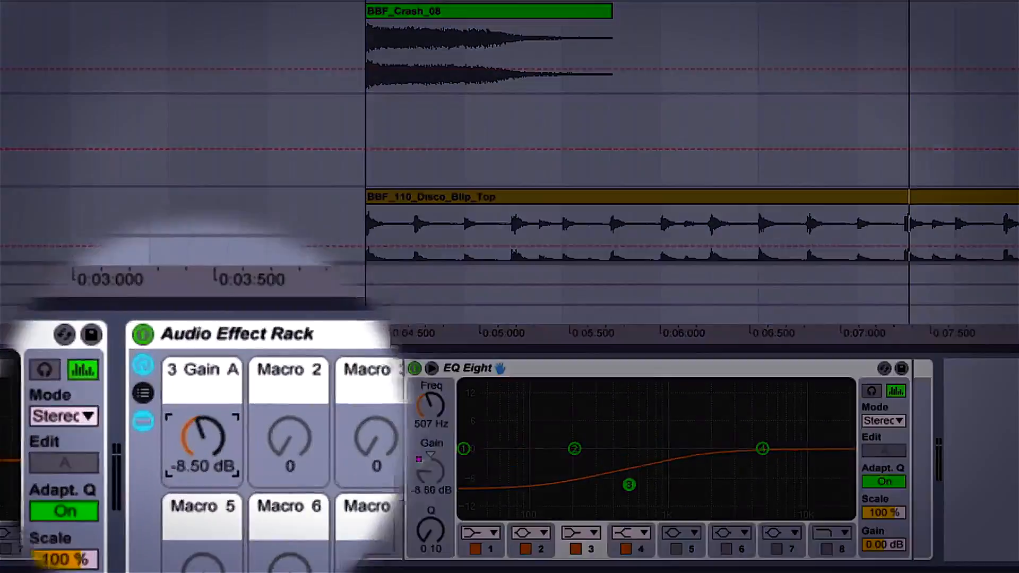
left_click_drag(203, 436, 203, 348)
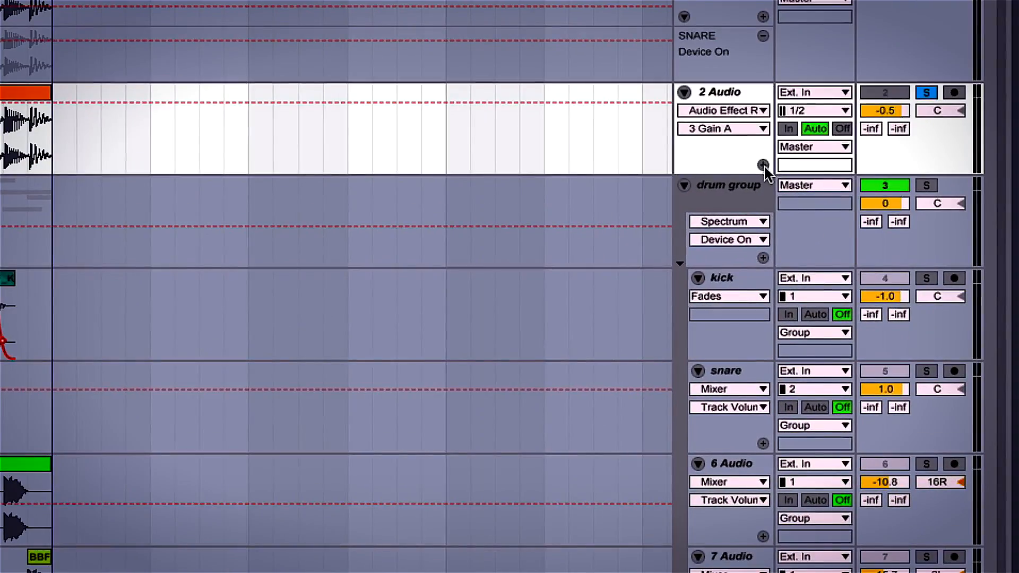
left_click(764, 165)
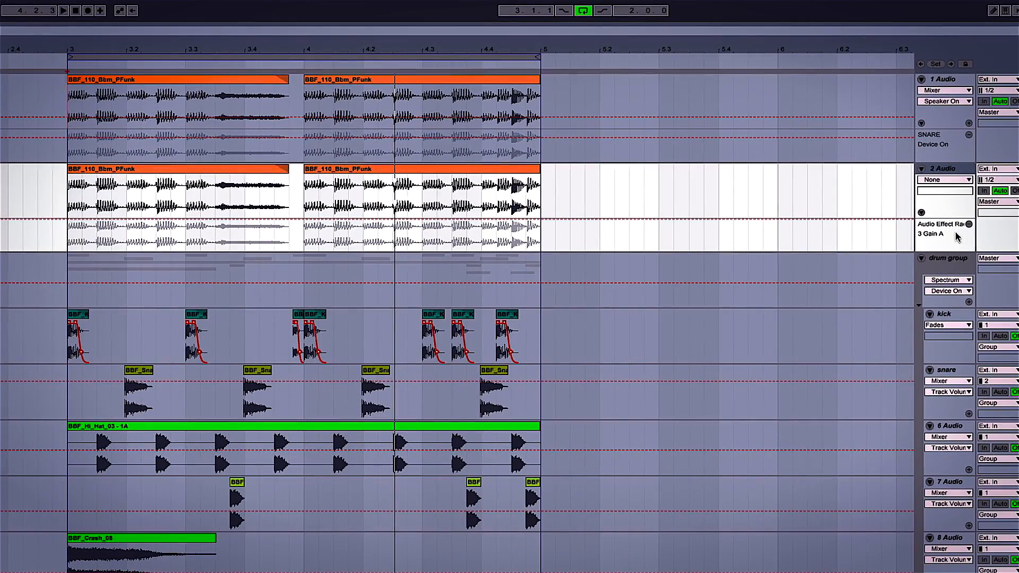
Step: Draw a gain dip at the first kick on the 3 Gain A lane, curving back to full level by the kick's end
left_click_drag(204, 49, 503, 120)
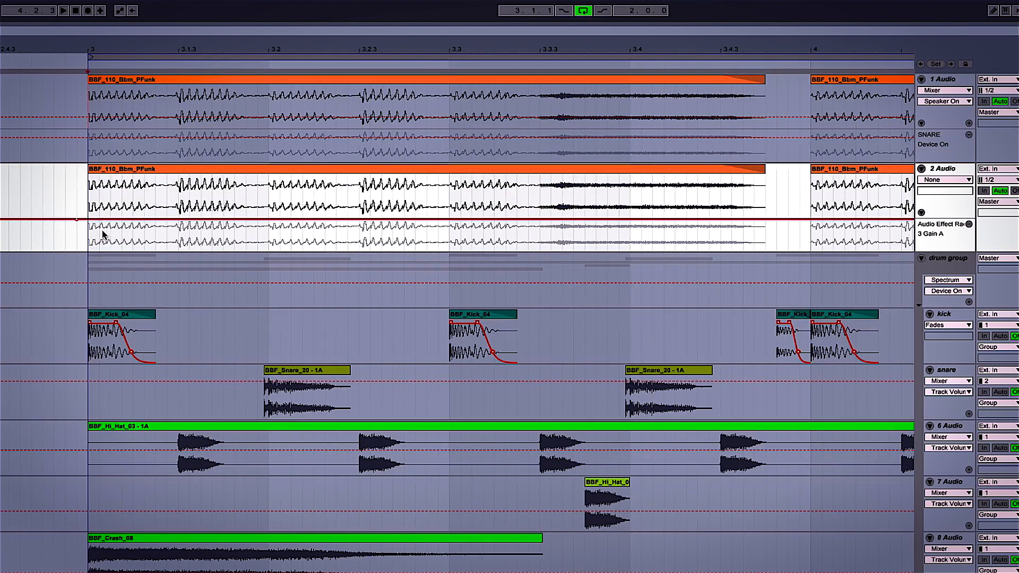
left_click(154, 219)
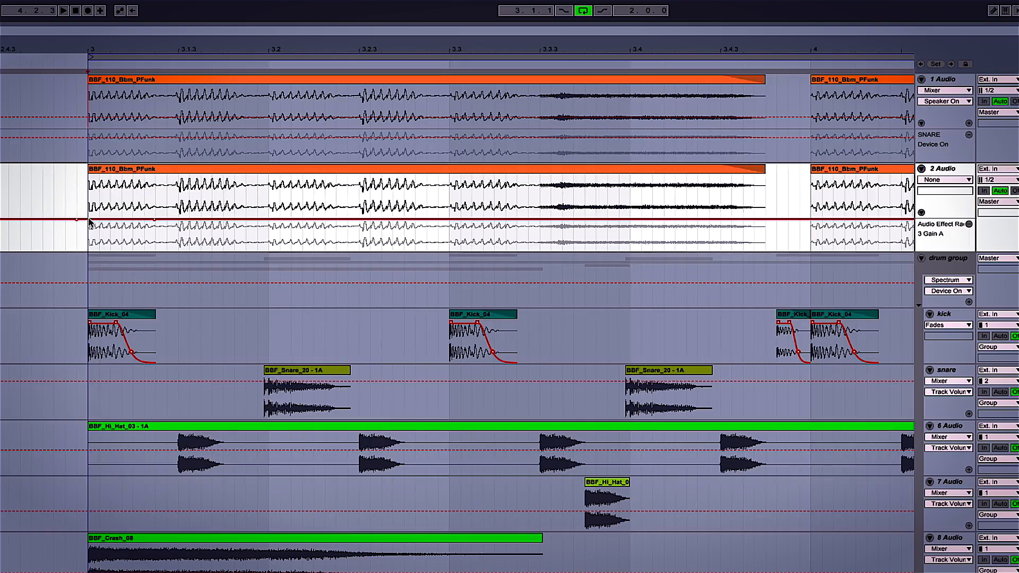
left_click_drag(89, 222, 88, 249)
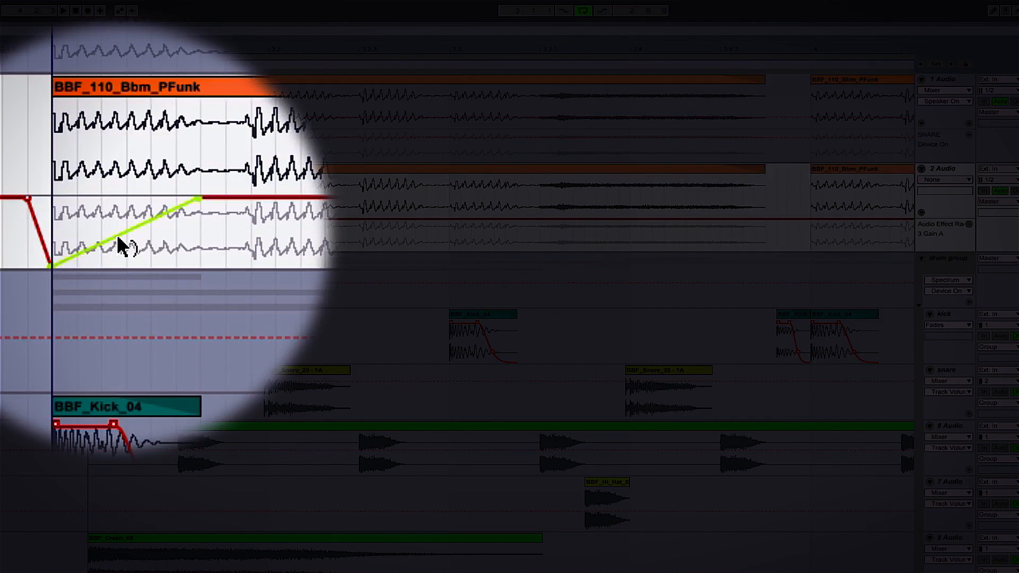
left_click_drag(119, 242, 120, 222)
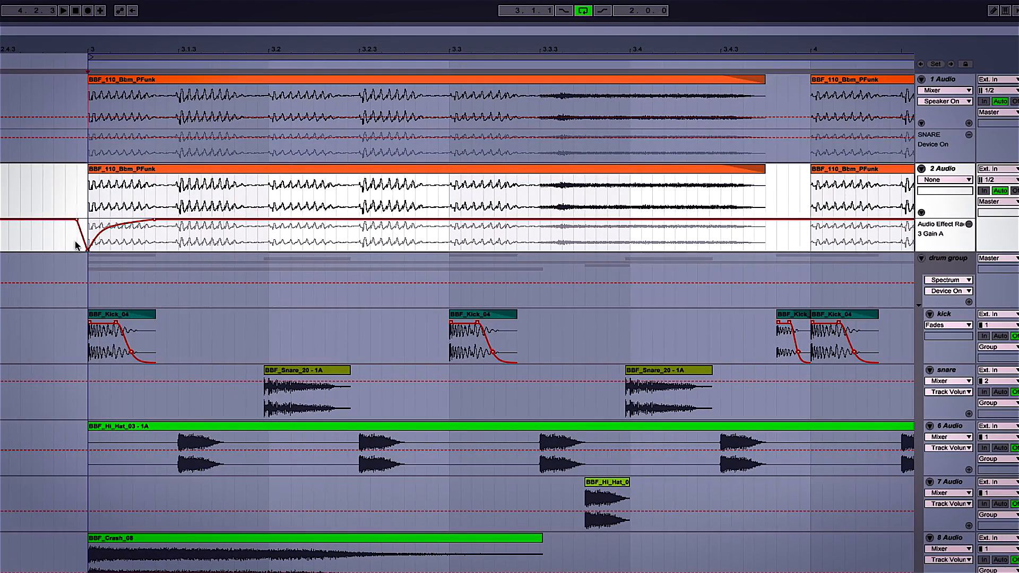
Step: Select the two beats of automation containing the dip and duplicate them three times, through the kick at 4.3
left_click_drag(82, 242, 438, 233)
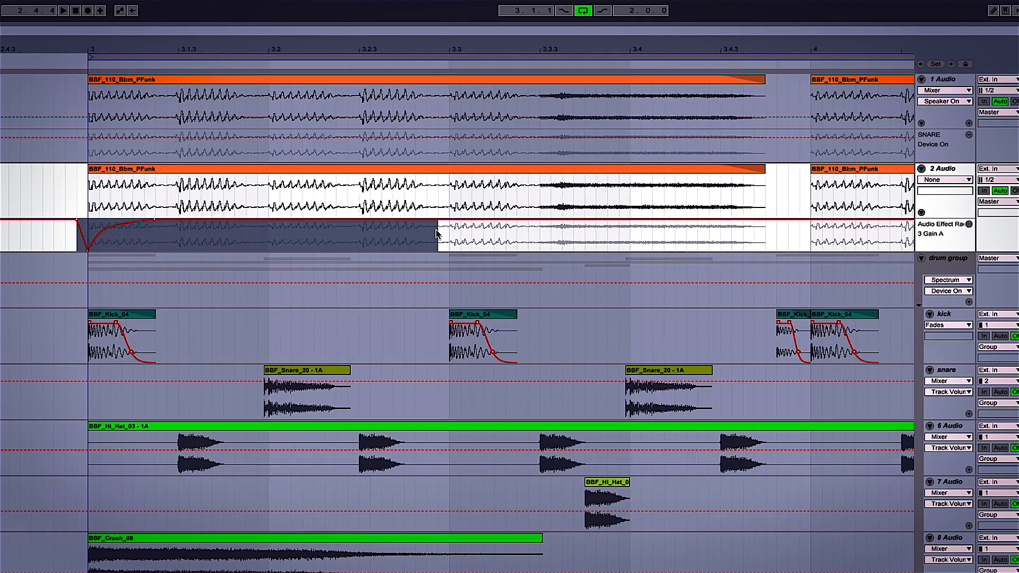
key("ctrl+d")
key("ctrl+d")
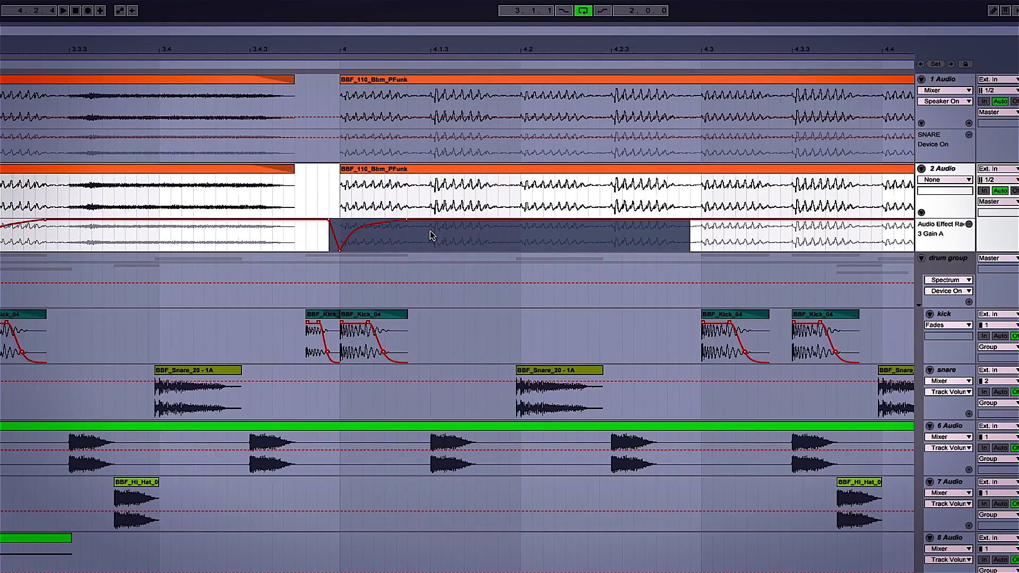
key("ctrl+d")
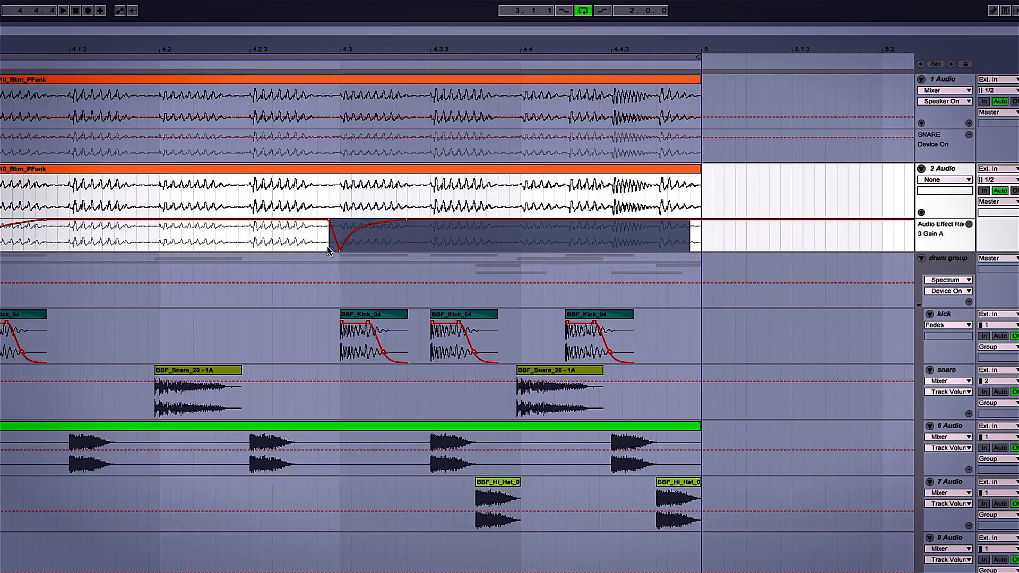
Step: Copy the gain dip at 4.3 onto the last two kicks of the loop
left_click_drag(328, 250, 542, 244)
key("ctrl+d")
key("ctrl+d")
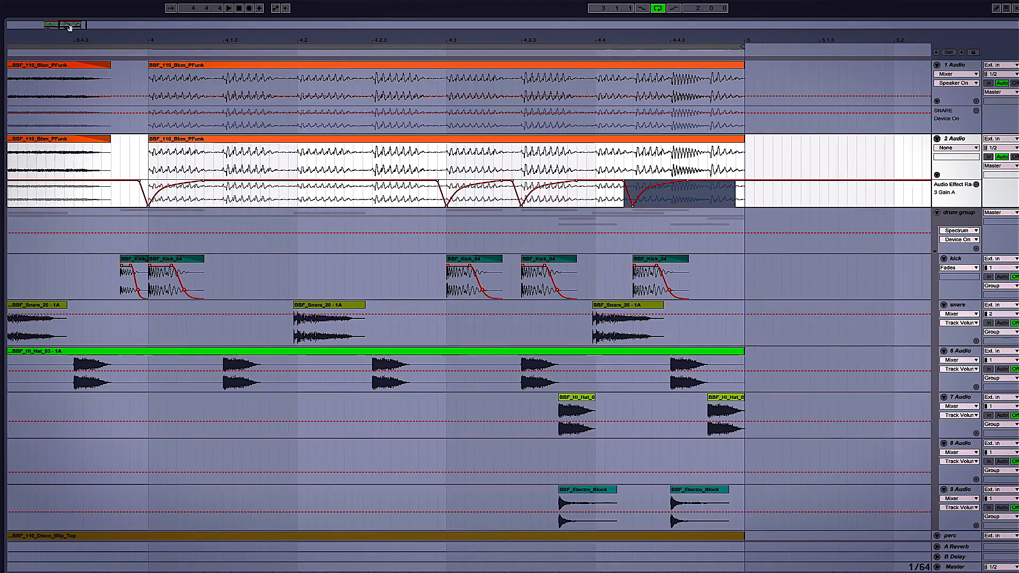
Step: Play the loop with the whole section in view to hear the 2 Audio bass duck under the kicks
left_click_drag(69, 26, 69, 6)
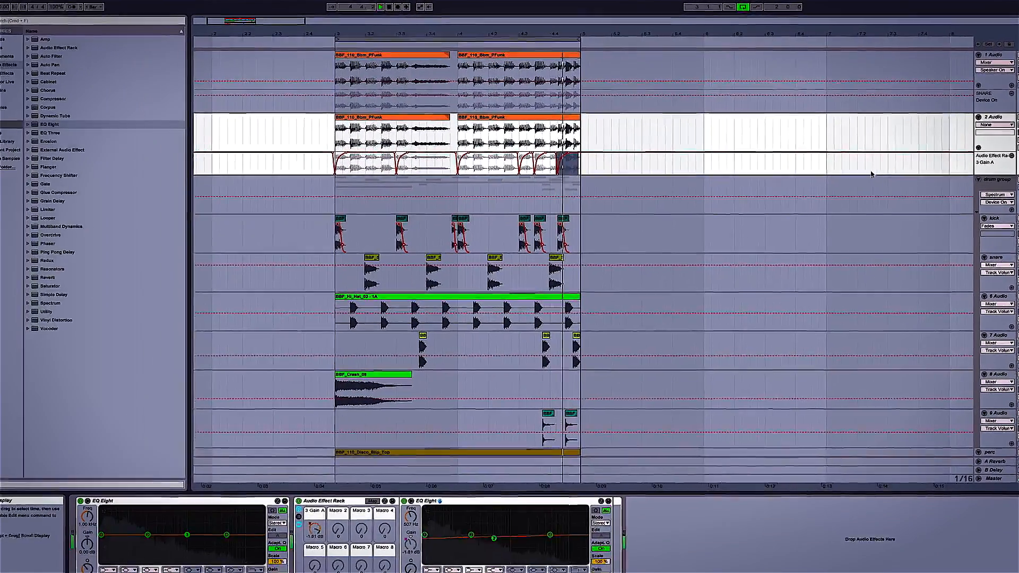
key("space")
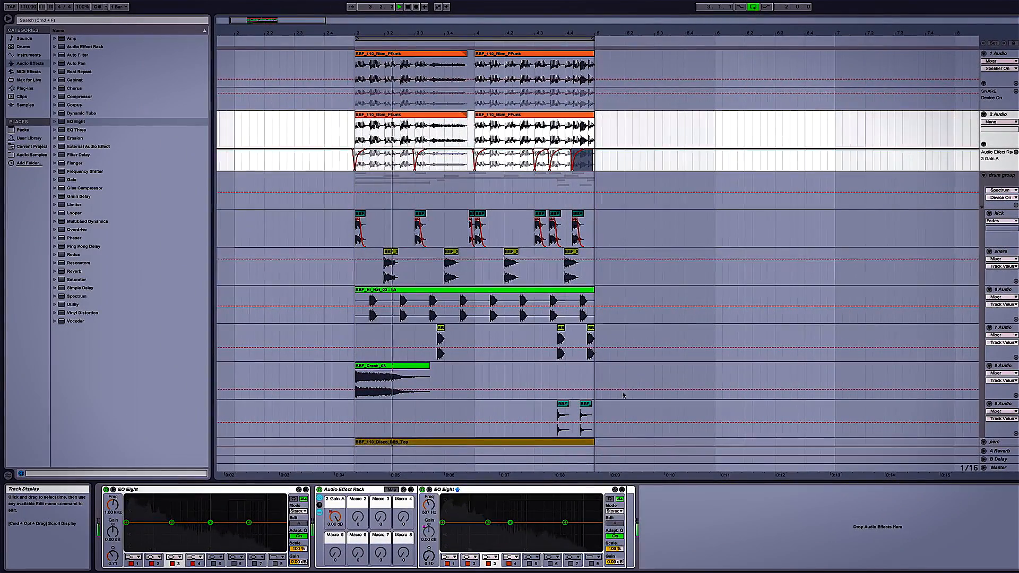
left_click_drag(510, 523, 510, 532)
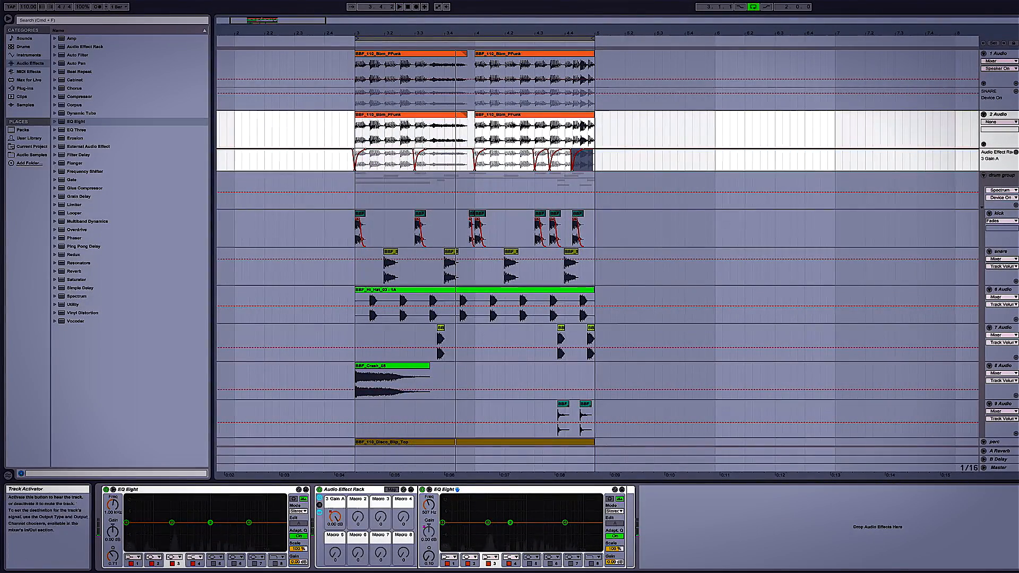
Step: Toggle the 2 Audio track's activator, play the loop again, and clear the automation selection
left_click(1018, 114)
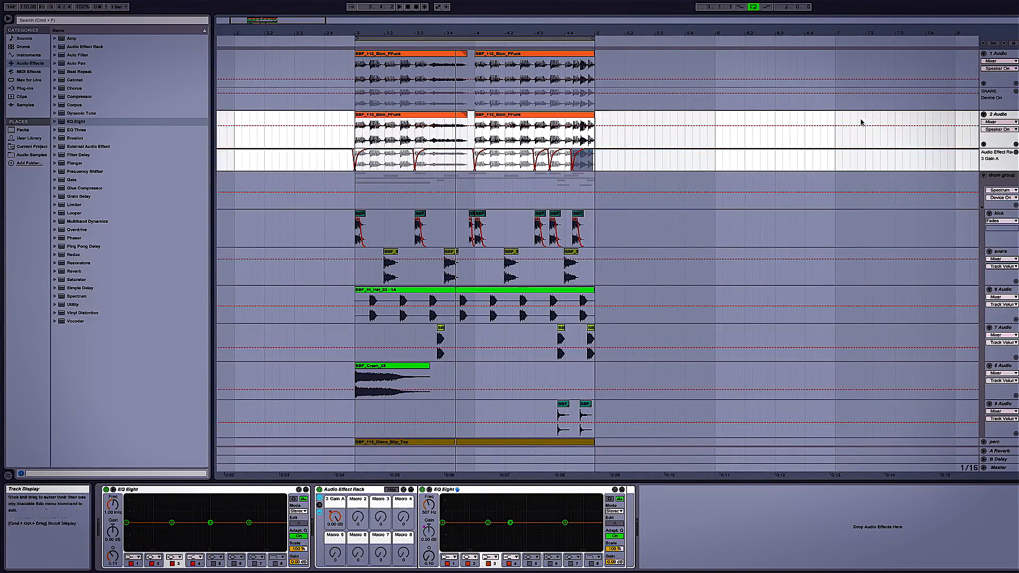
key("space")
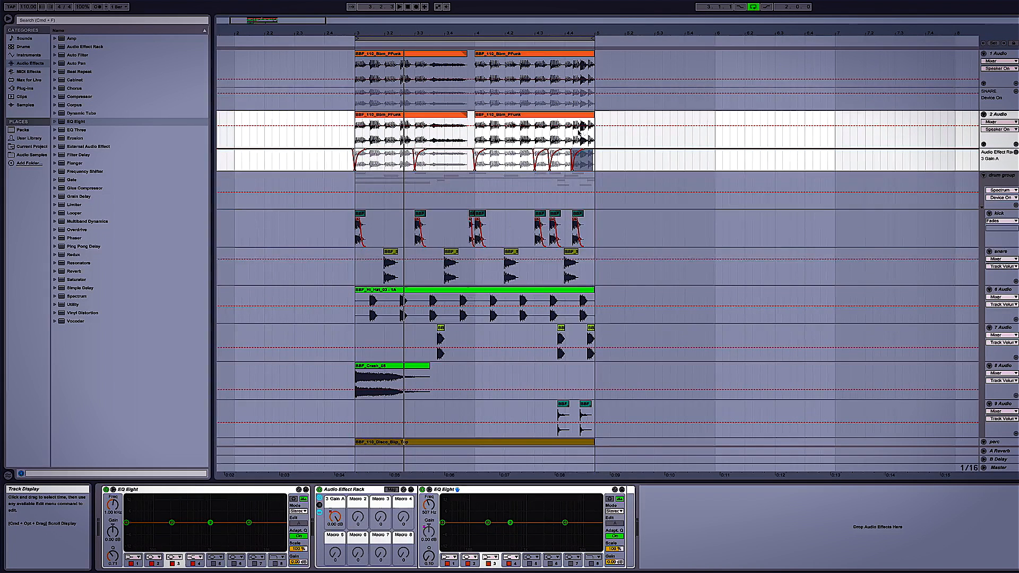
left_click(596, 138)
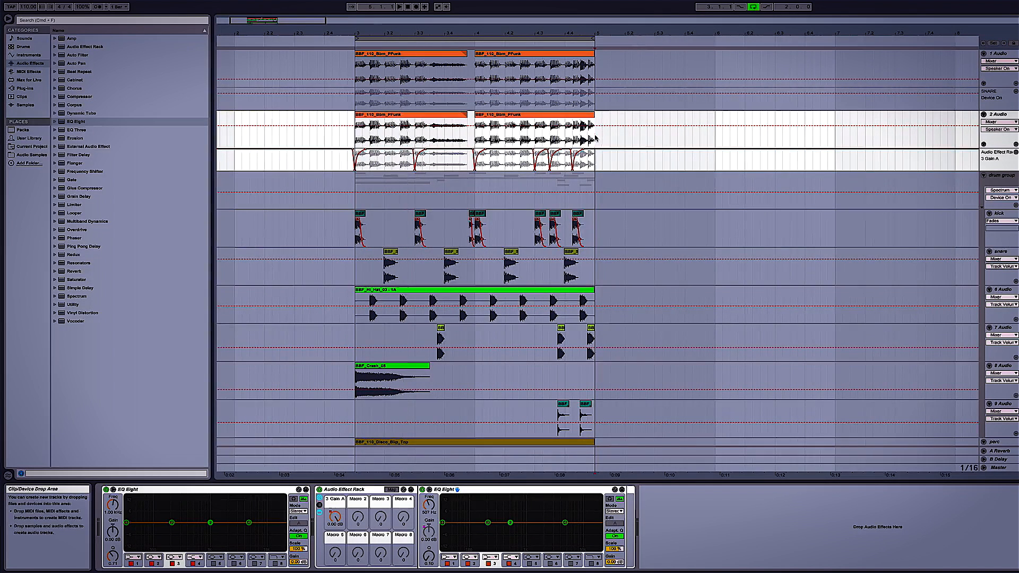